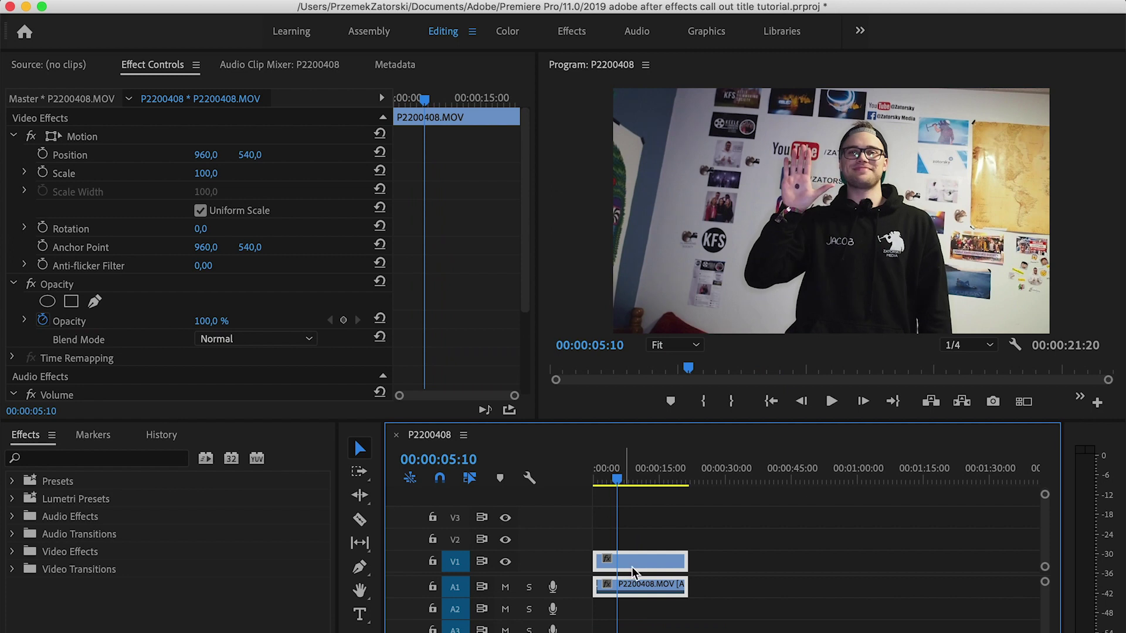
Step: Replace the V1 webcam clip in Premiere Pro with a linked After Effects composition
right_click(641, 569)
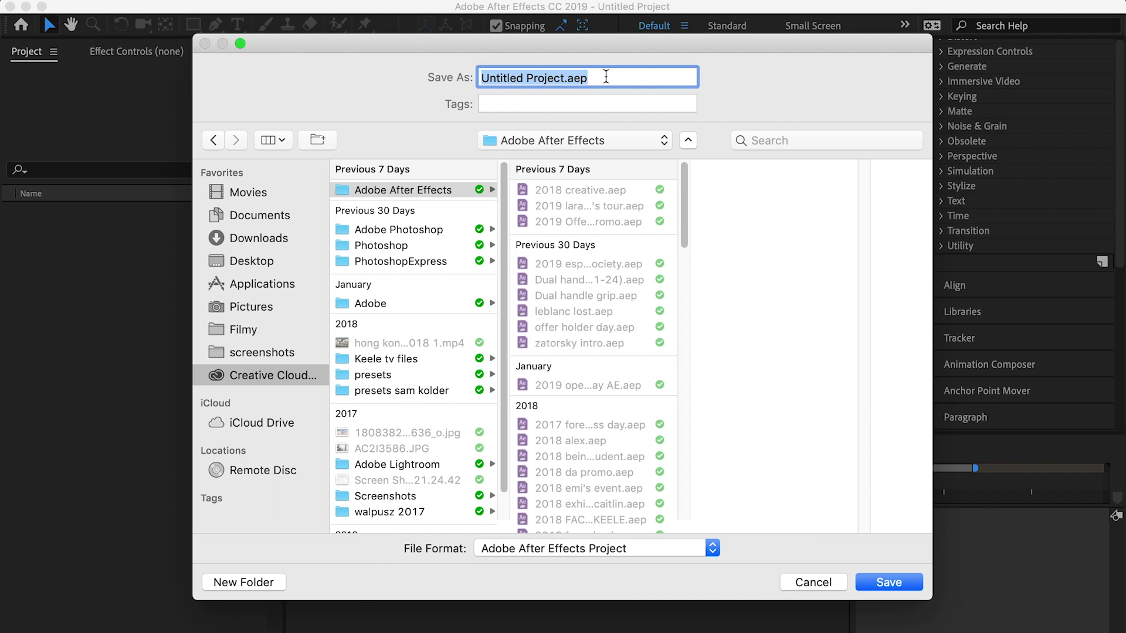
Step: Save the new After Effects project under a name starting with '2019'
text(2019)
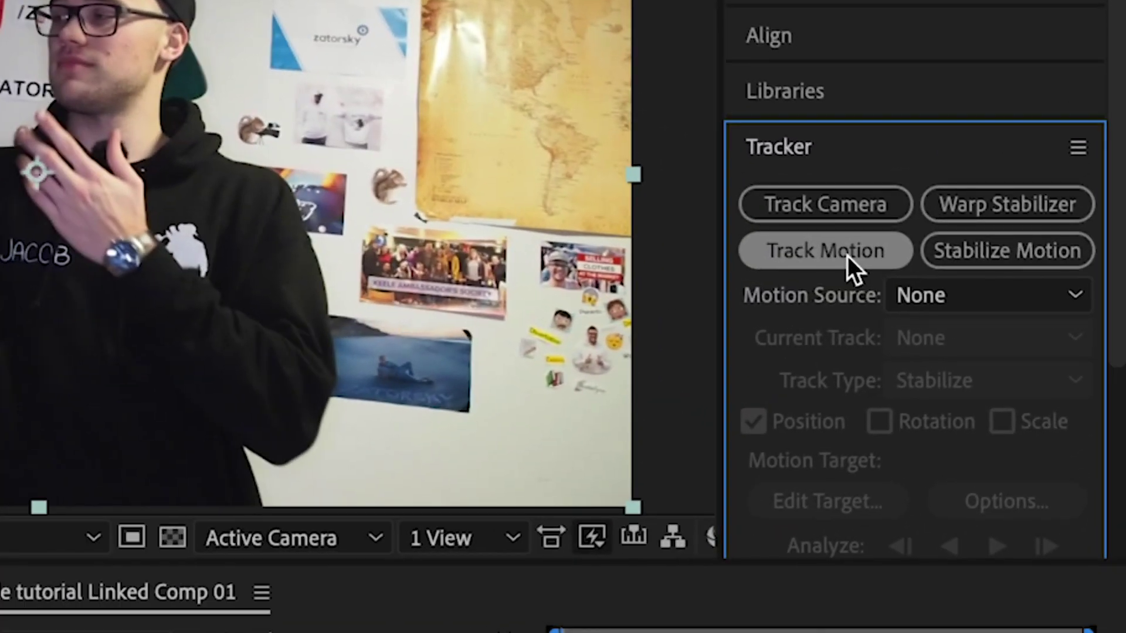
Step: Place Track Point 1 on the palm's dark dot and analyse the track forward through the clip
click(847, 256)
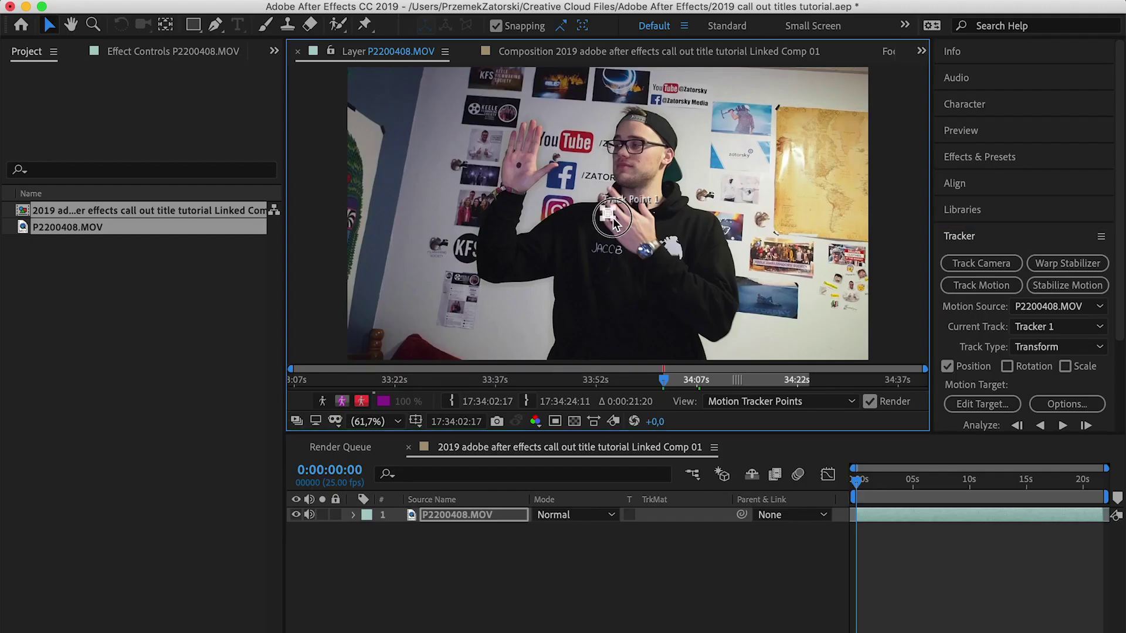
drag(619, 224, 617, 226)
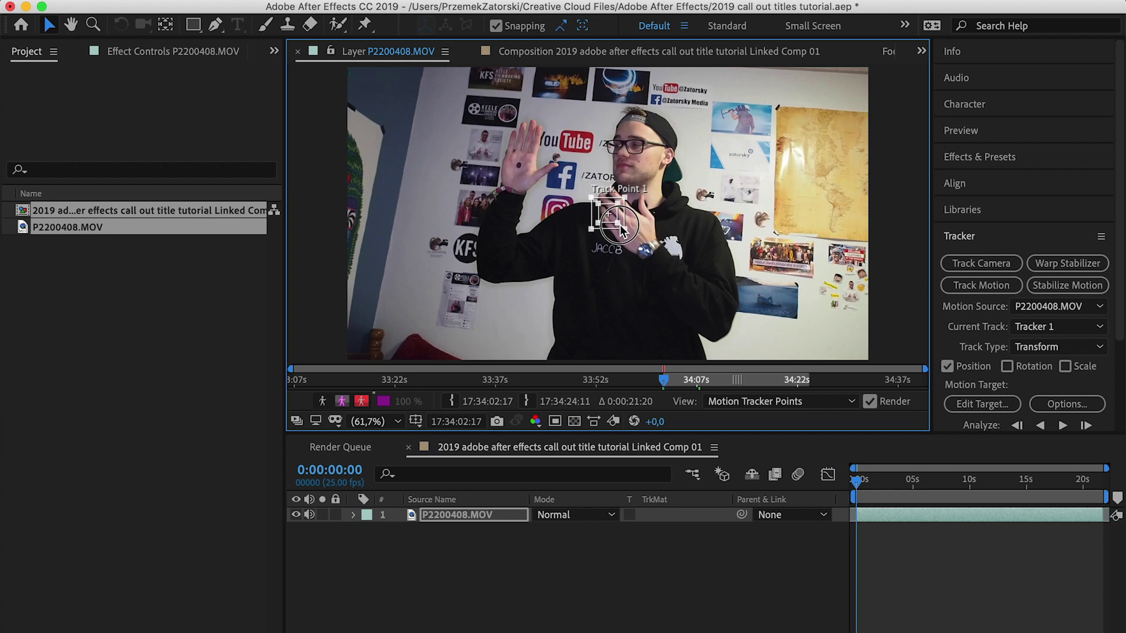
drag(626, 221, 522, 166)
click(1062, 425)
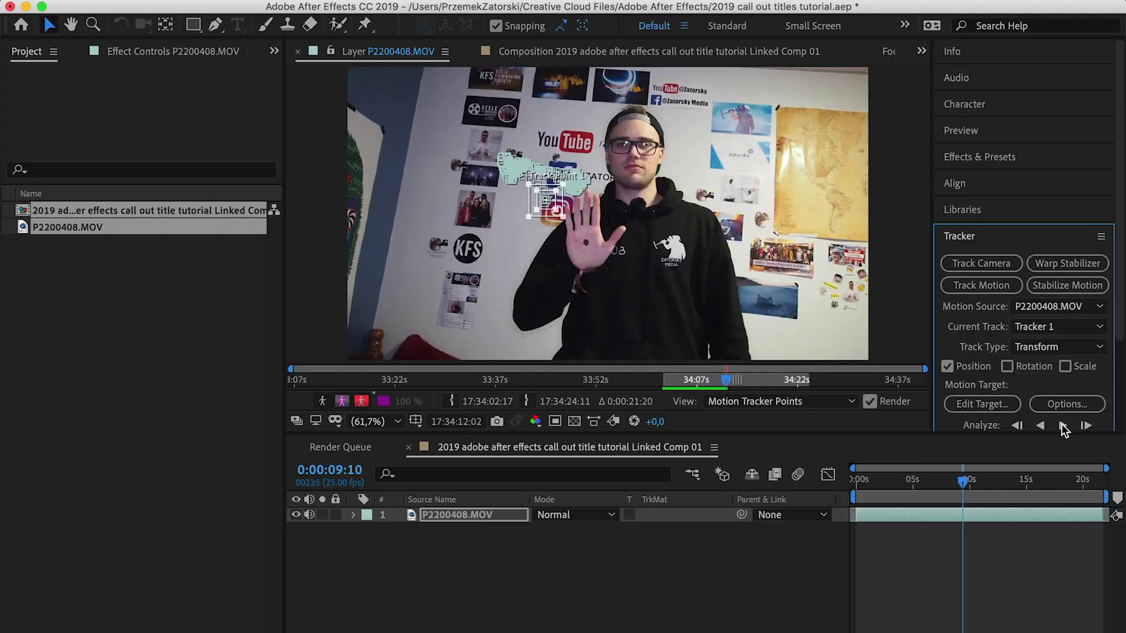
click(1063, 426)
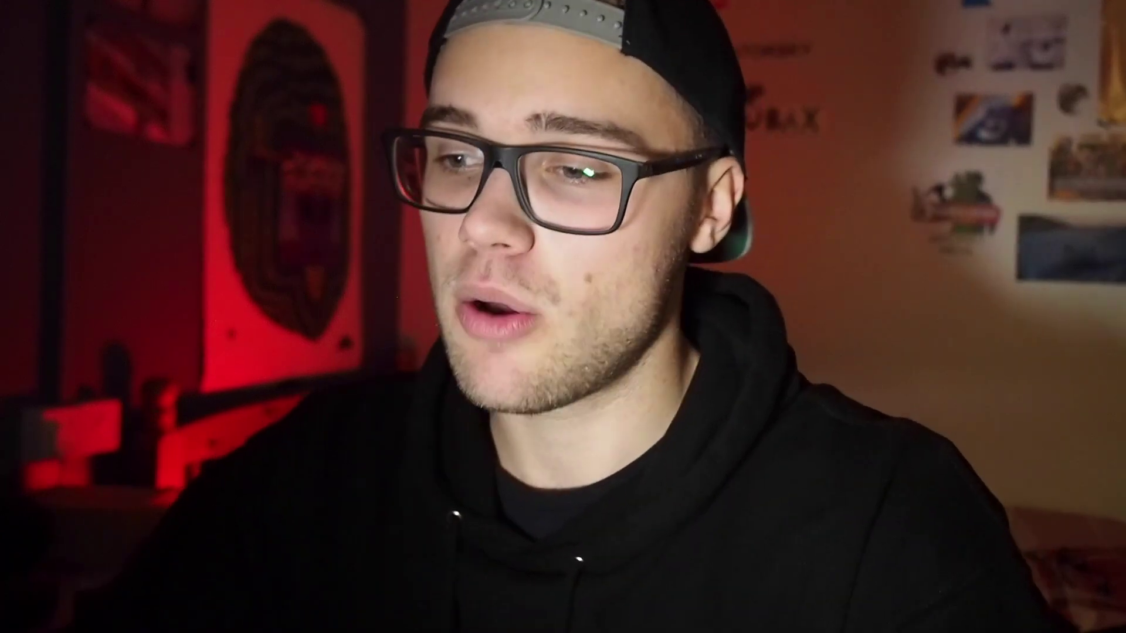
right_click(547, 573)
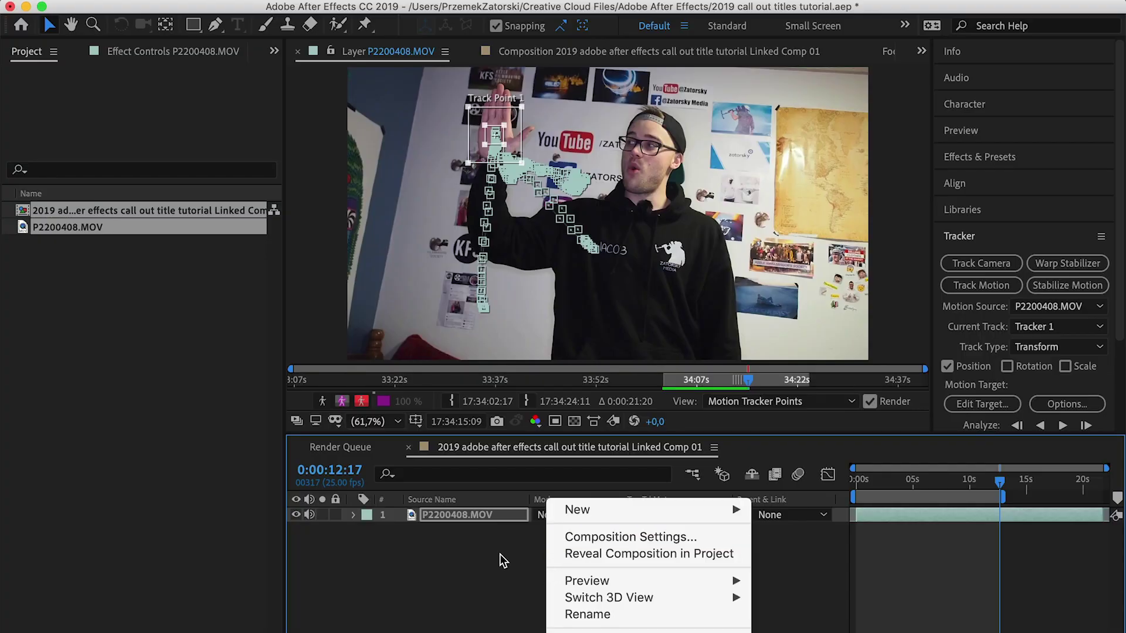
Step: Add a new Null Object layer (Null 1) to the composition
click(497, 555)
right_click(540, 584)
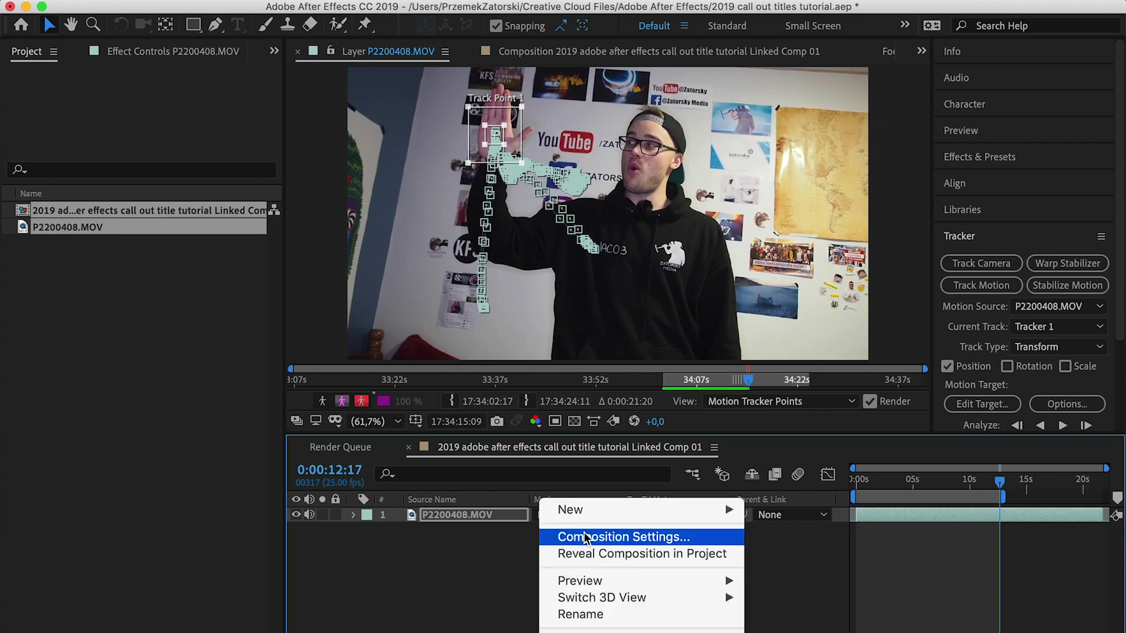
mouse_move(531, 511)
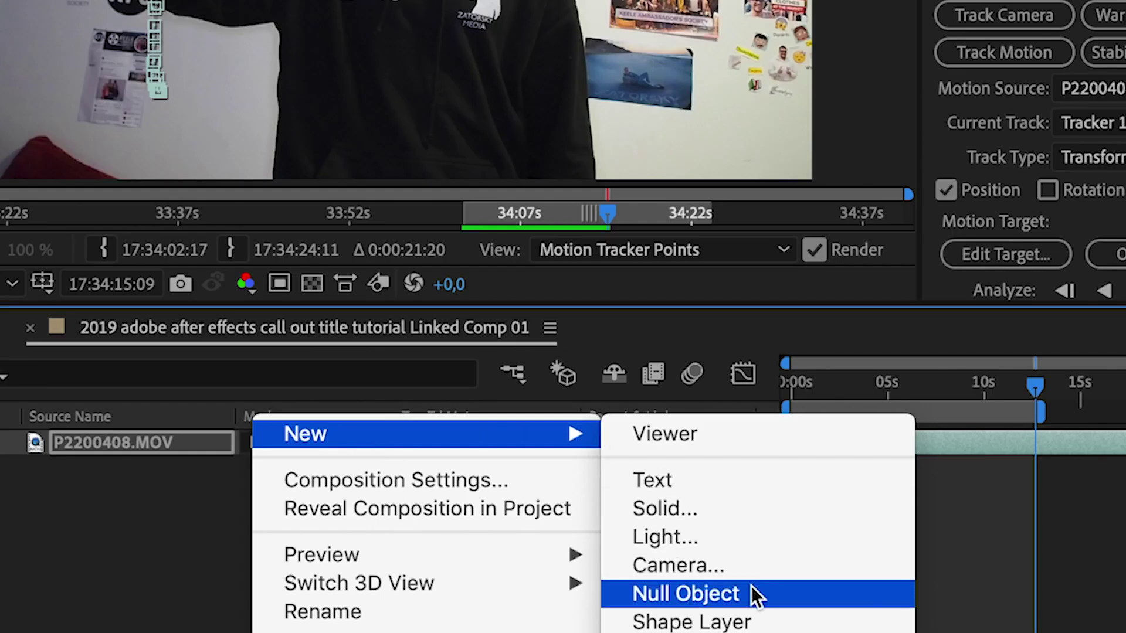
click(752, 588)
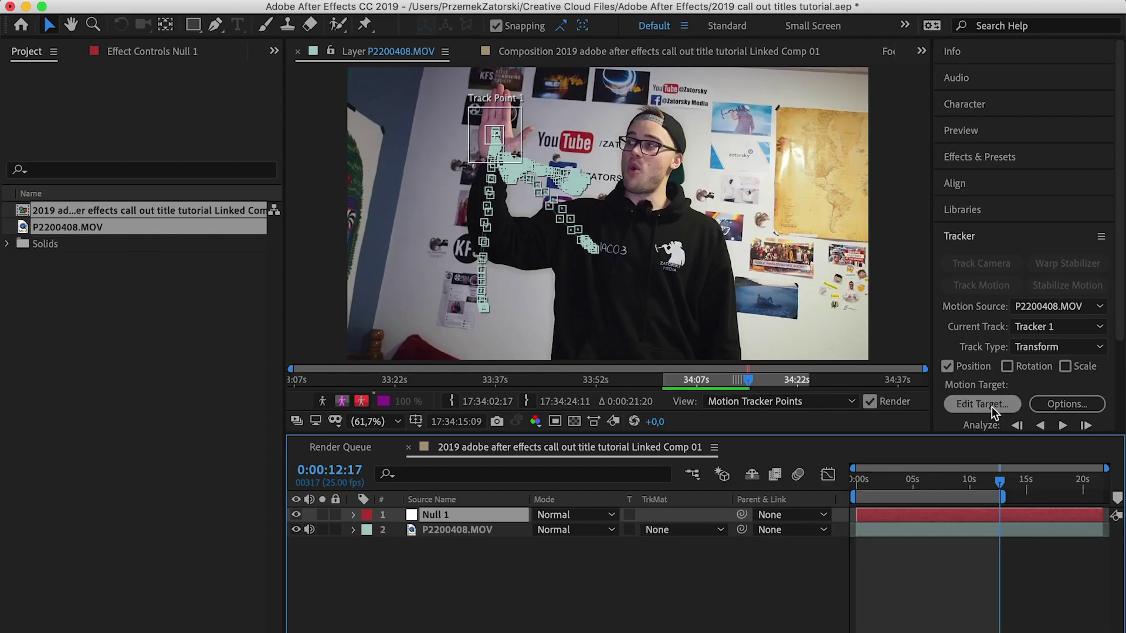
Step: Set Null 1 as Tracker 1's motion target and apply the tracking data
click(997, 290)
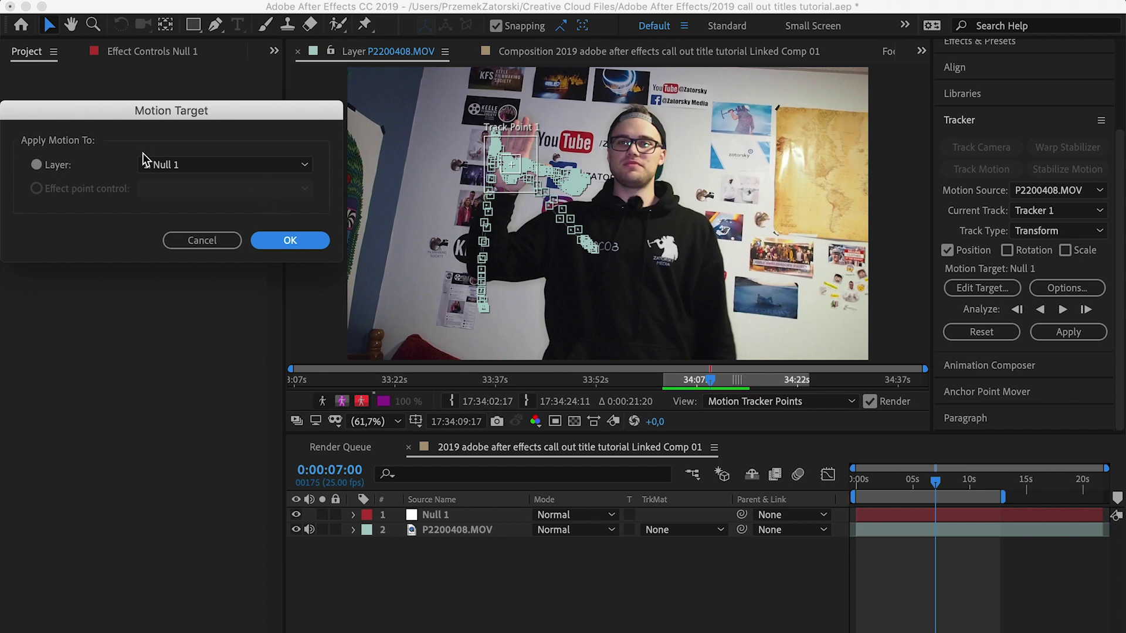
click(179, 166)
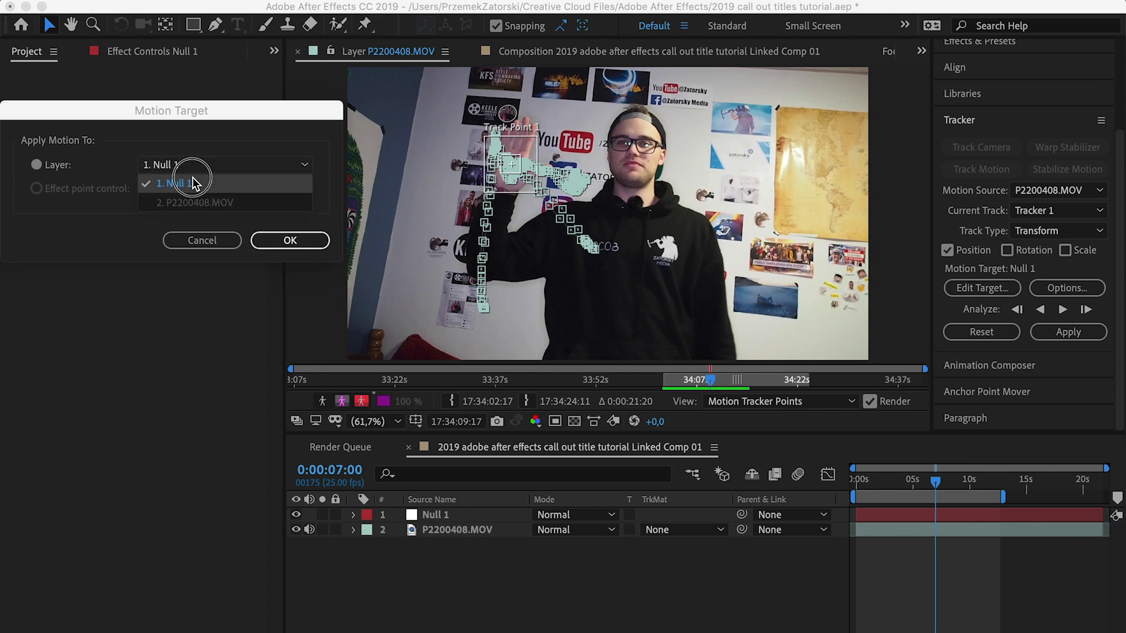
click(193, 183)
click(298, 239)
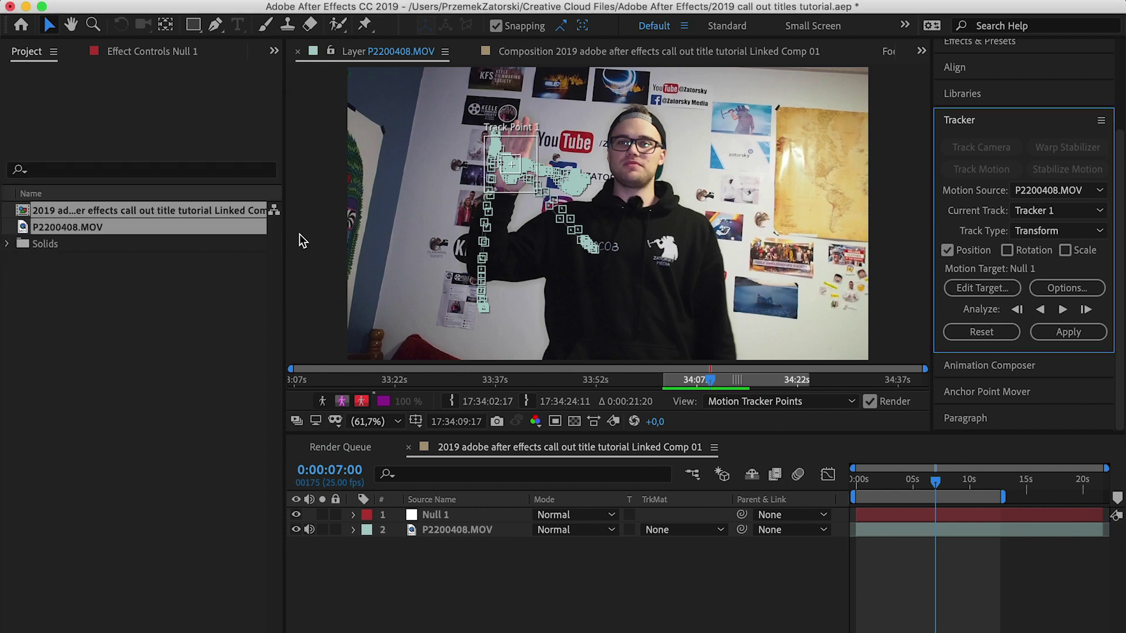
click(1068, 332)
click(750, 398)
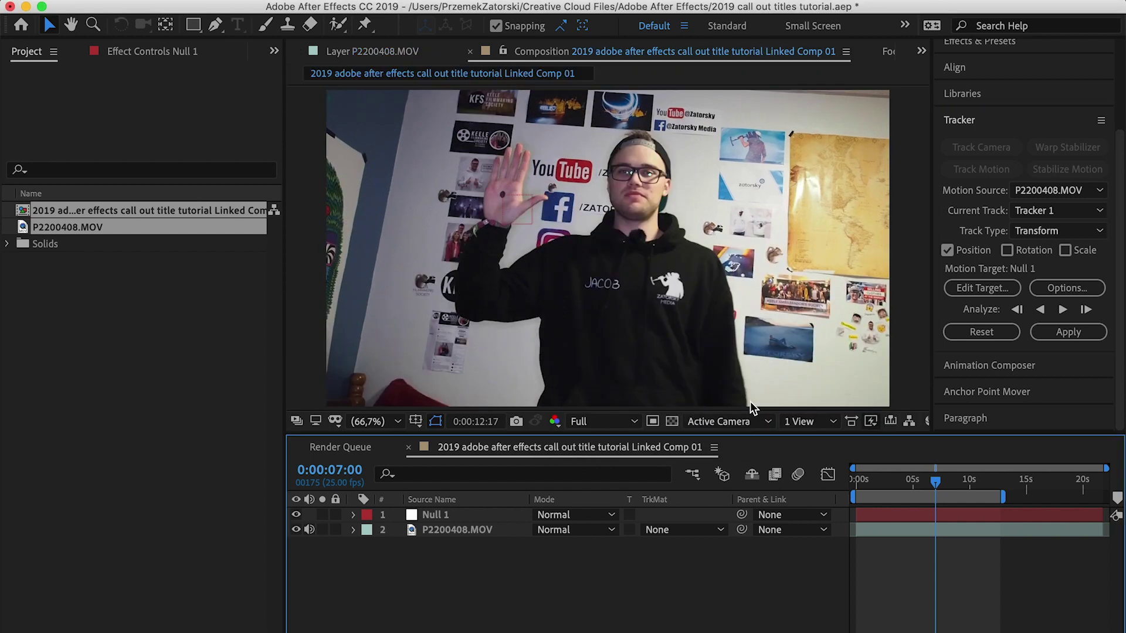
drag(936, 482, 908, 490)
key(period)
key(period)
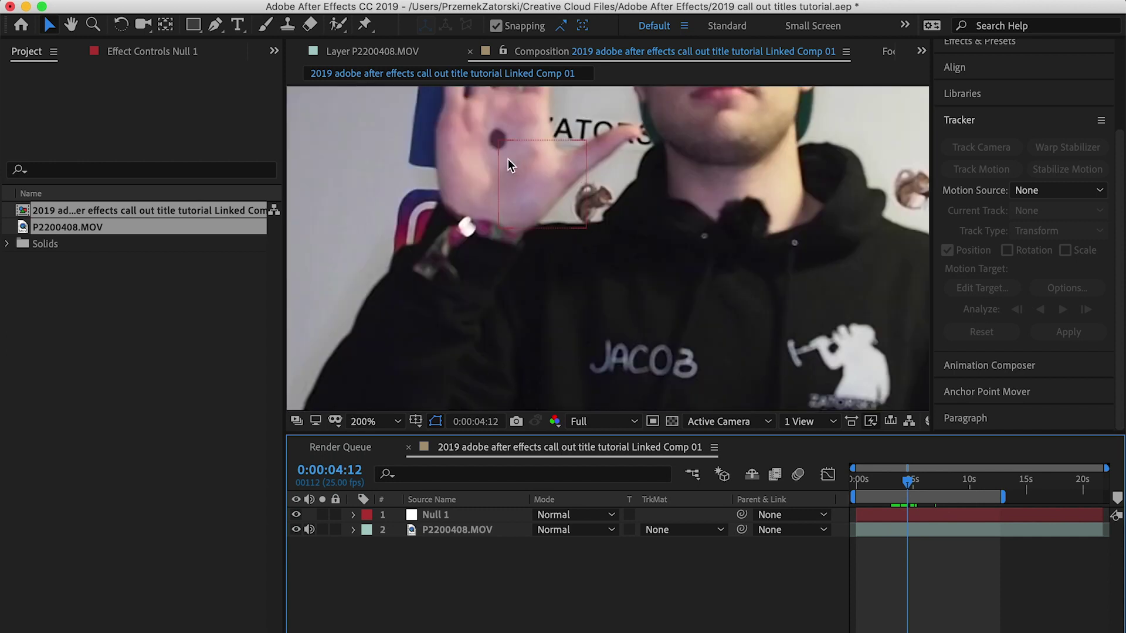
drag(543, 185, 490, 223)
drag(915, 487, 917, 490)
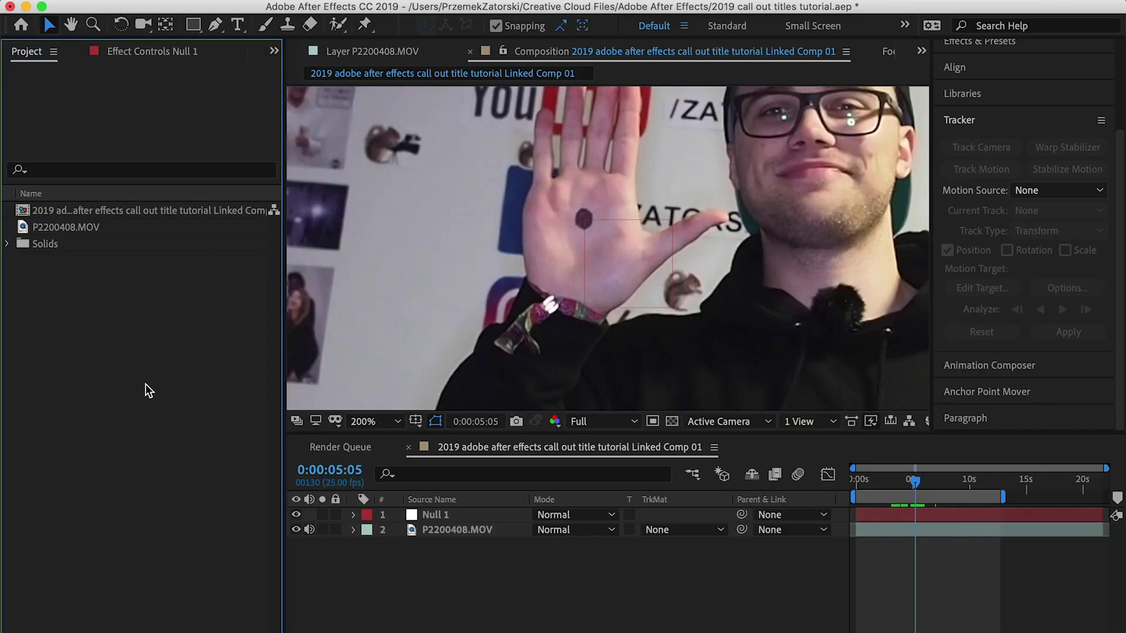
Step: Import call out title.aep and expand its folder showing the call out title comp and Pre-comps 1 and 2
right_click(146, 396)
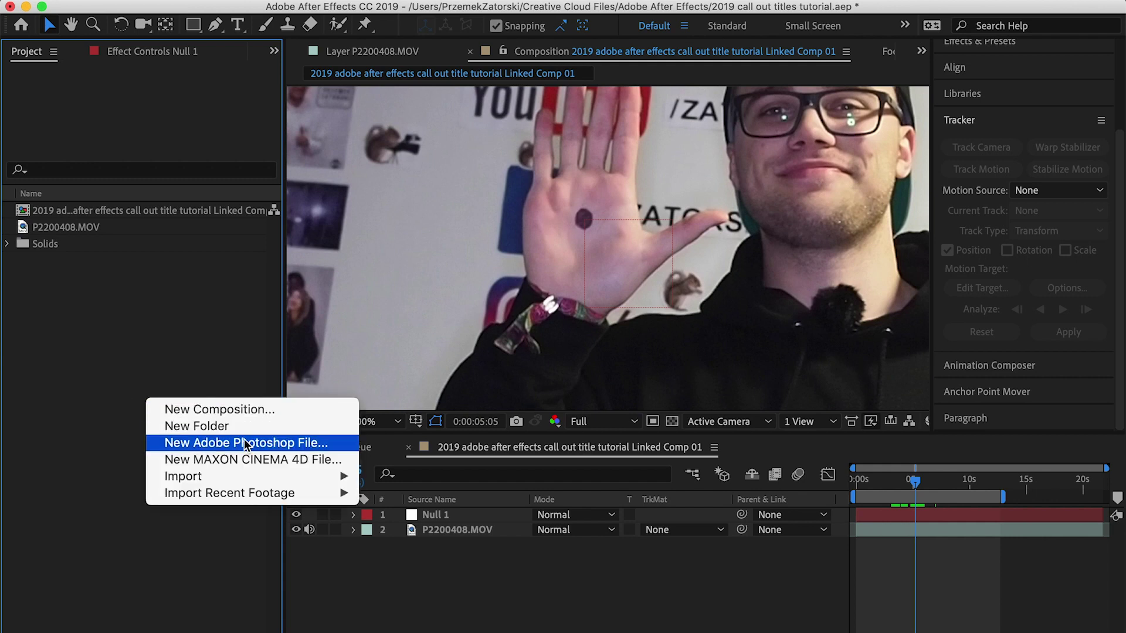
mouse_move(247, 472)
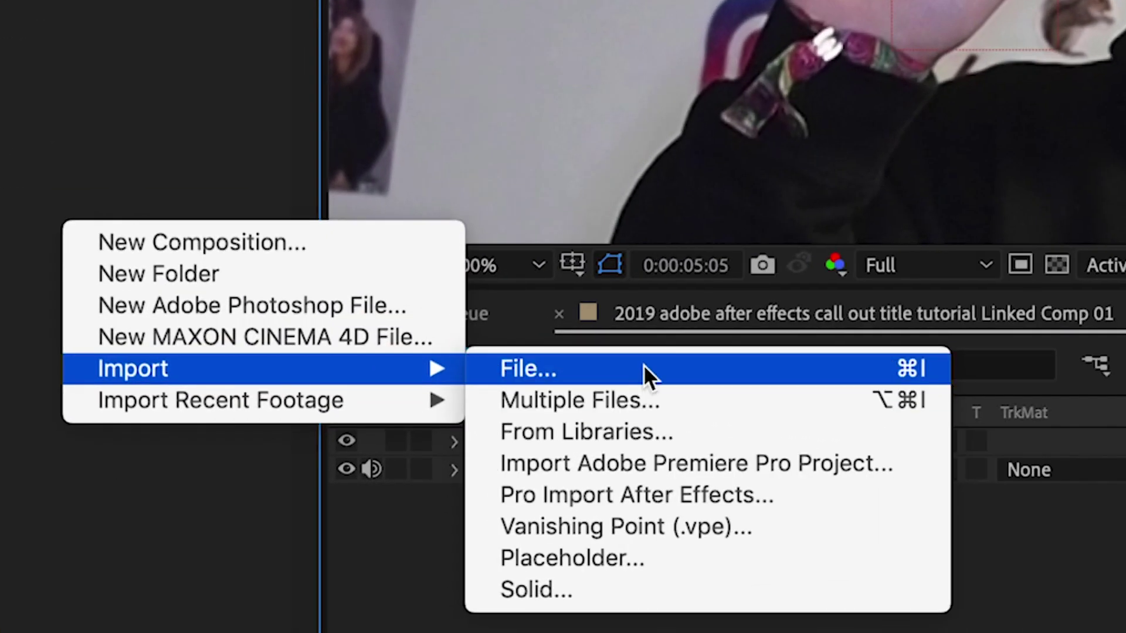
click(644, 370)
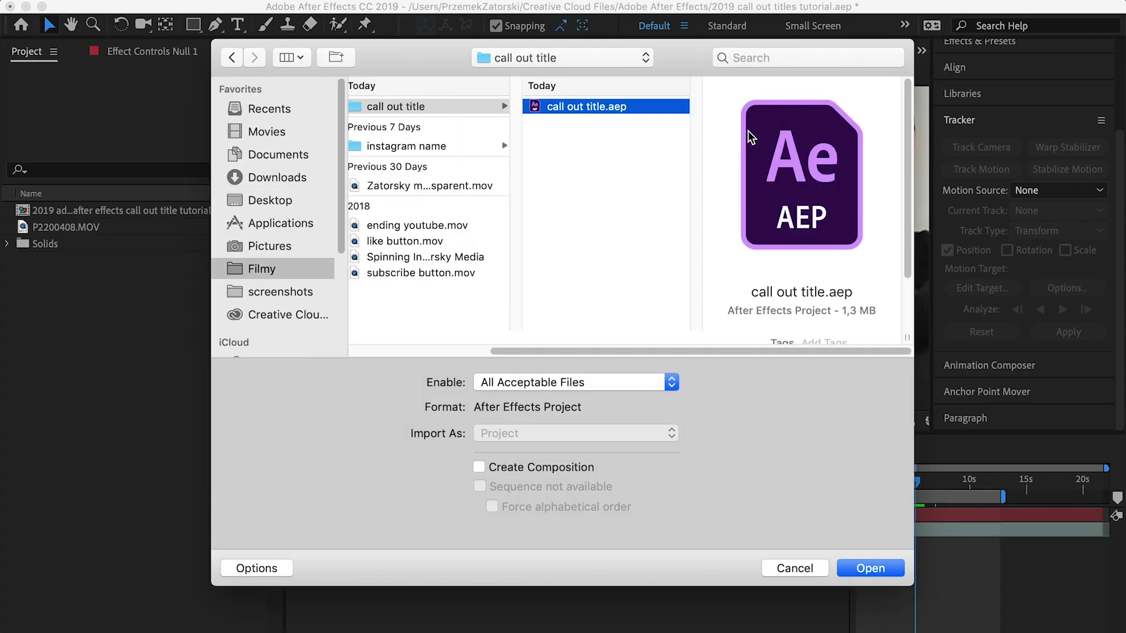
click(874, 568)
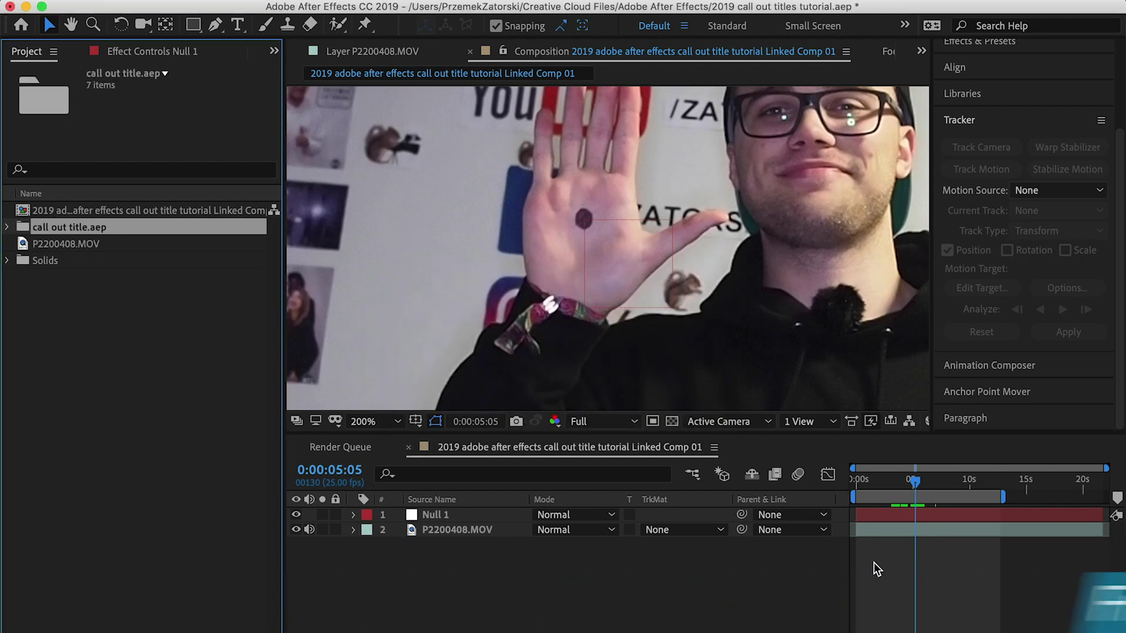
click(16, 227)
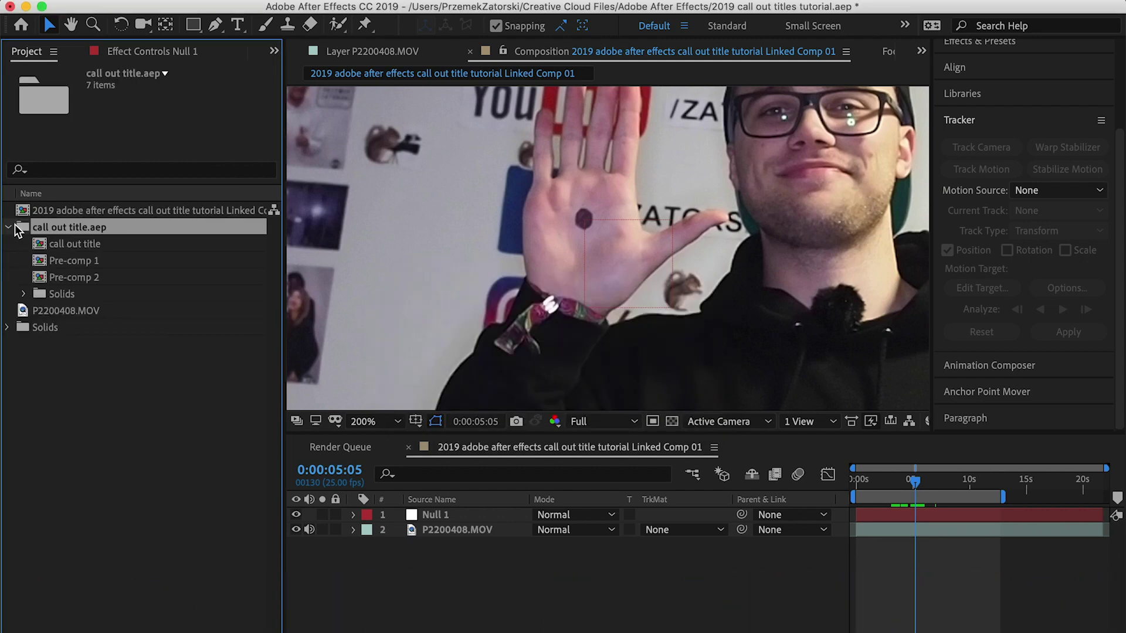
Step: In the call out title comp, drag Shape Layer 1's end point up toward the upper right
double_click(105, 245)
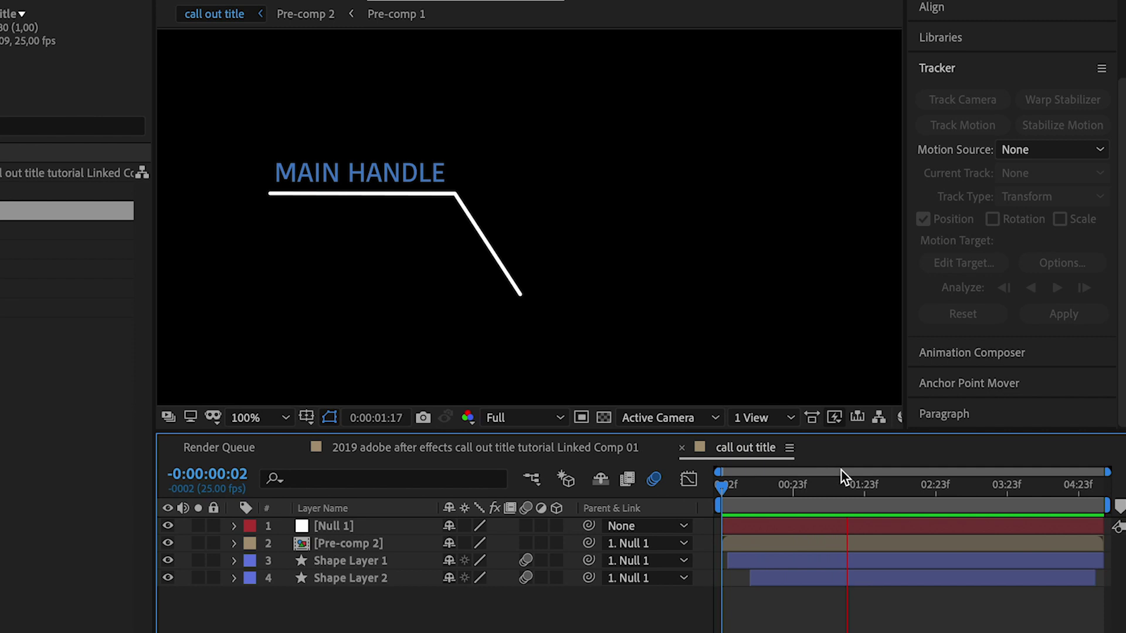
click(543, 341)
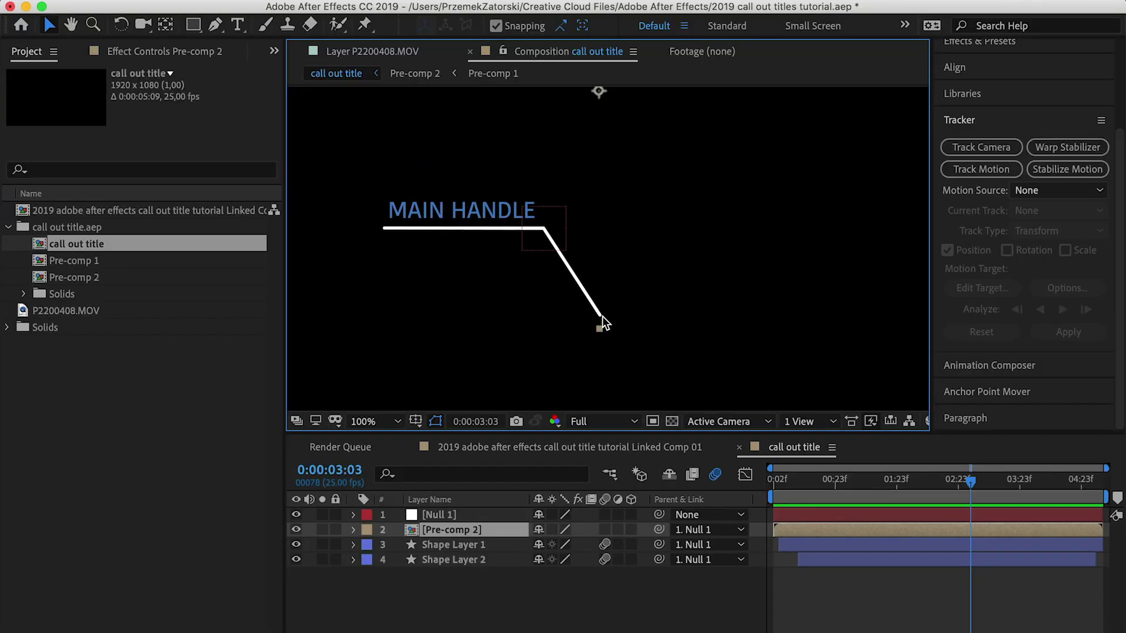
click(475, 547)
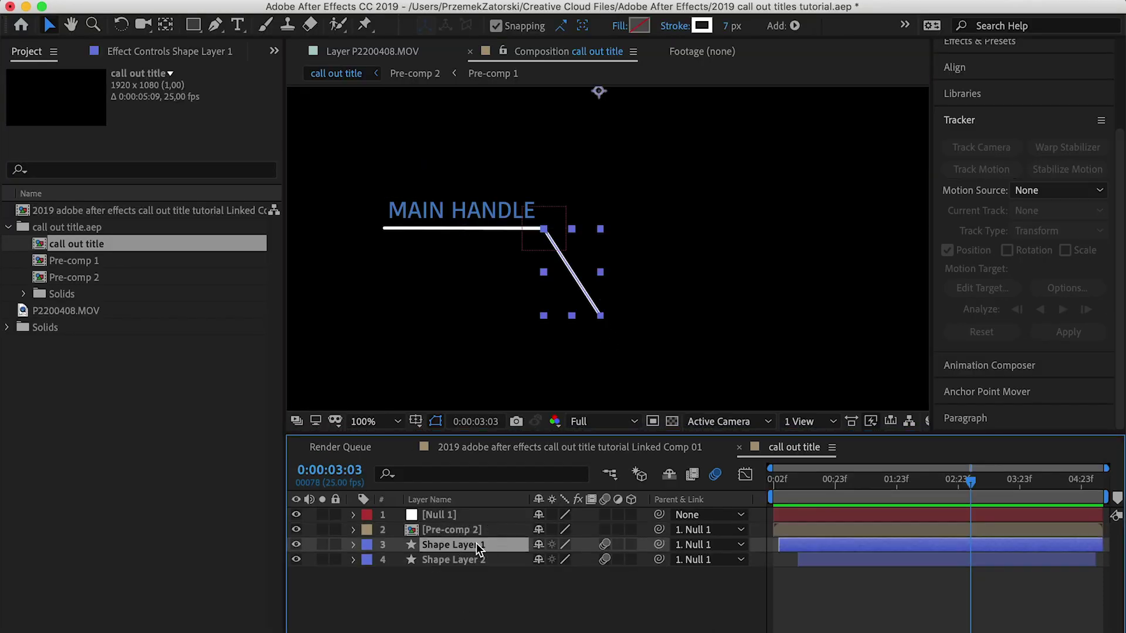
key(g)
drag(599, 317, 646, 130)
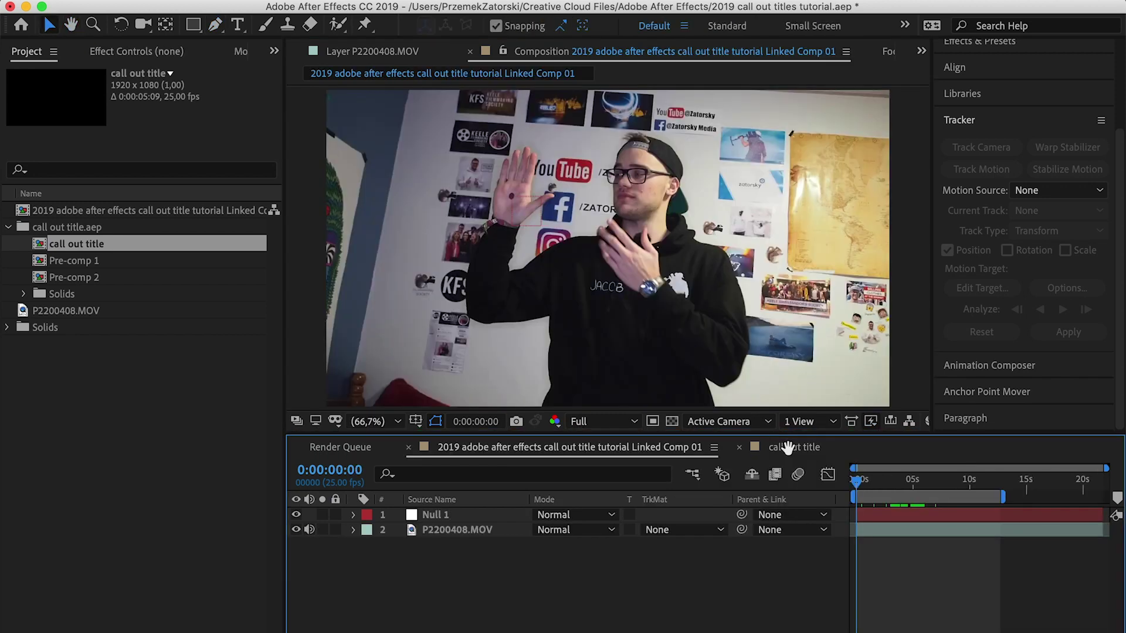
Step: Open the Pre-comp 2 composition and select its text layer
click(788, 448)
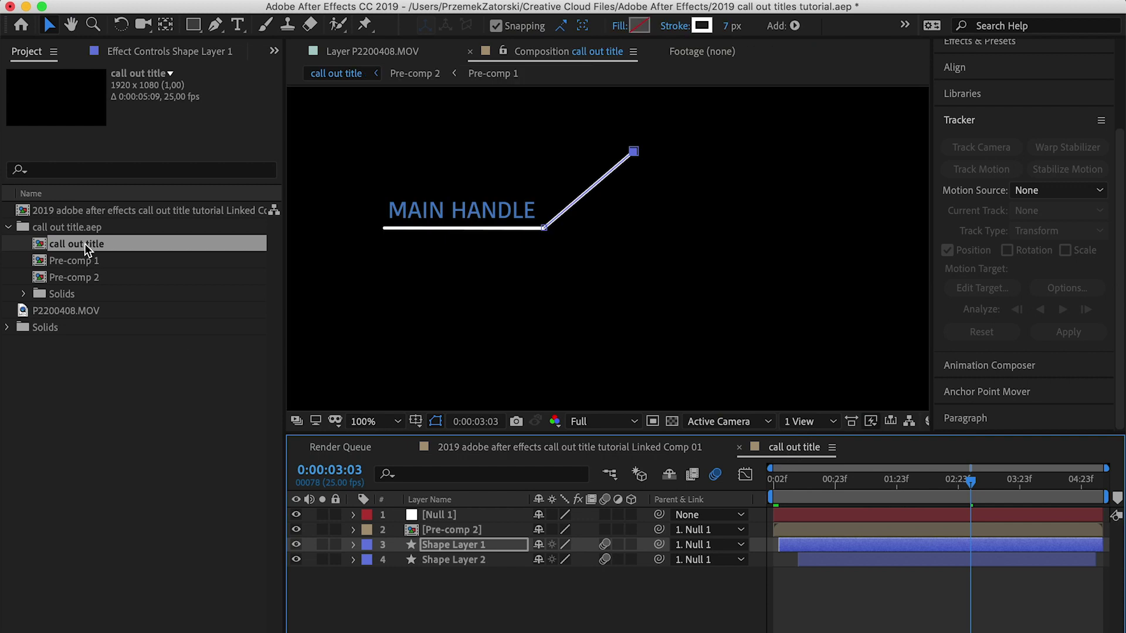
click(465, 531)
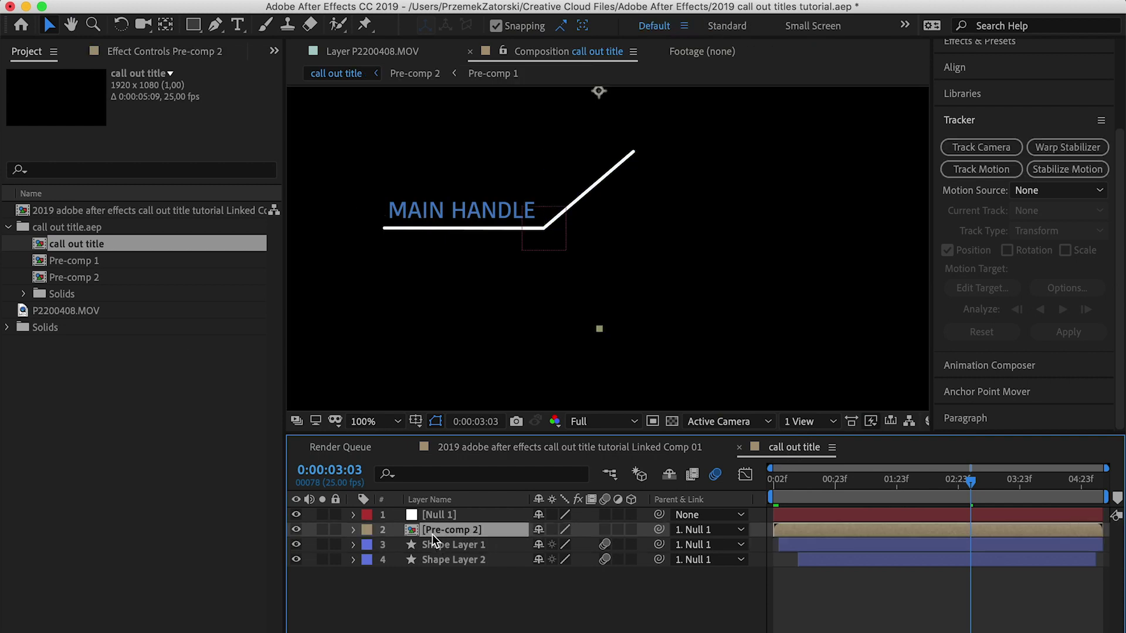
double_click(482, 530)
click(455, 554)
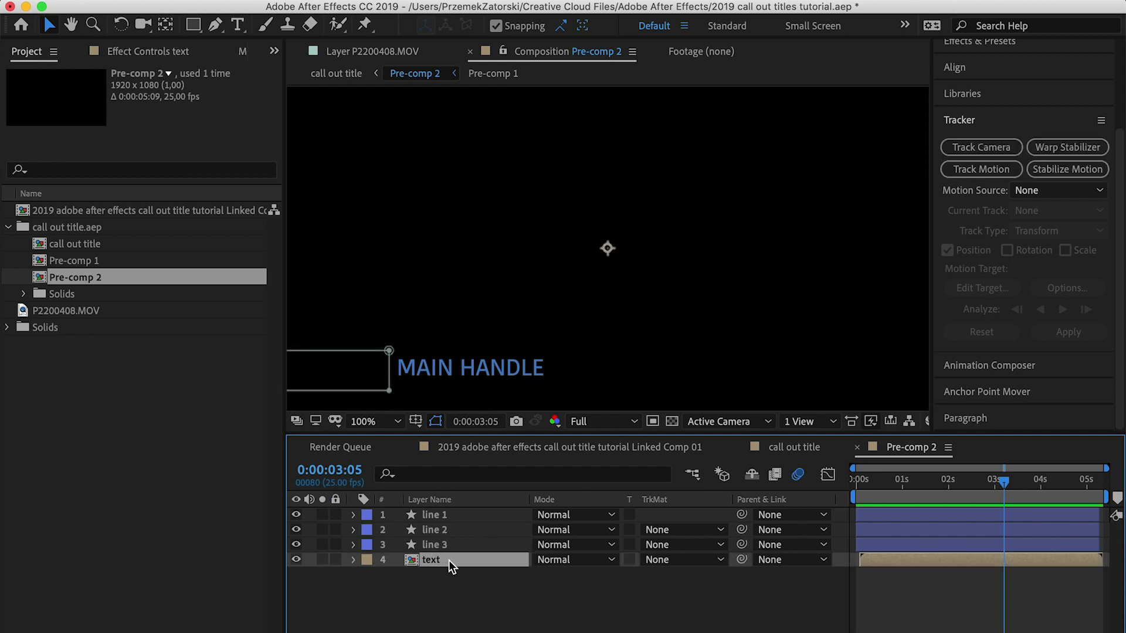
Step: In Pre-comp 1, replace the title word HANDLE with 'COOL HAND'
double_click(449, 561)
key(super+t)
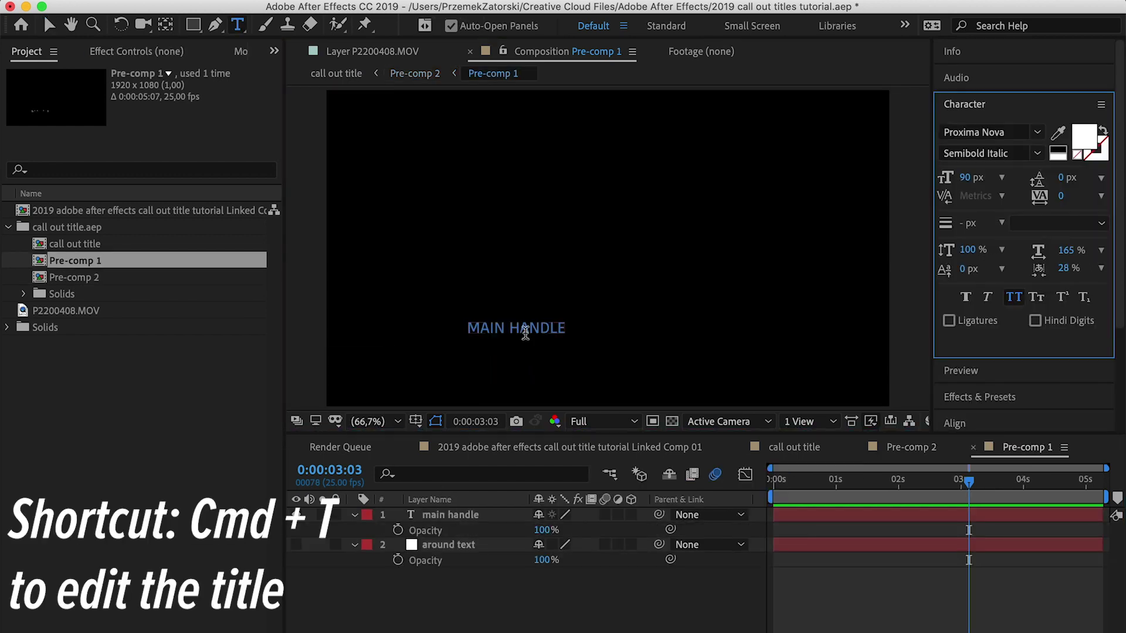
double_click(526, 329)
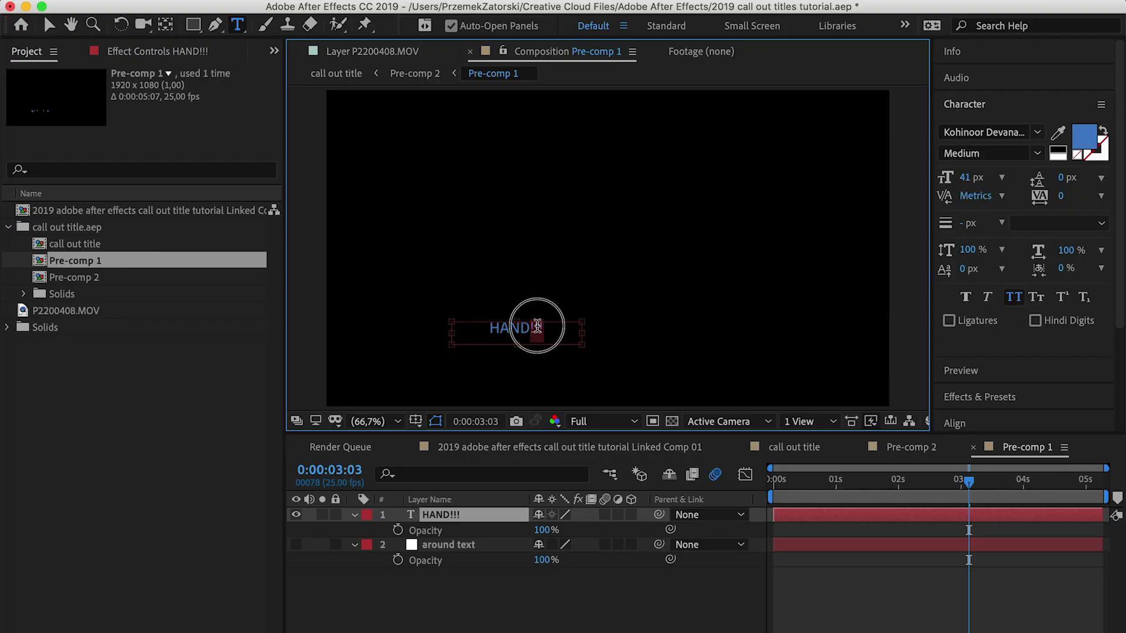
text(COOL HAND)
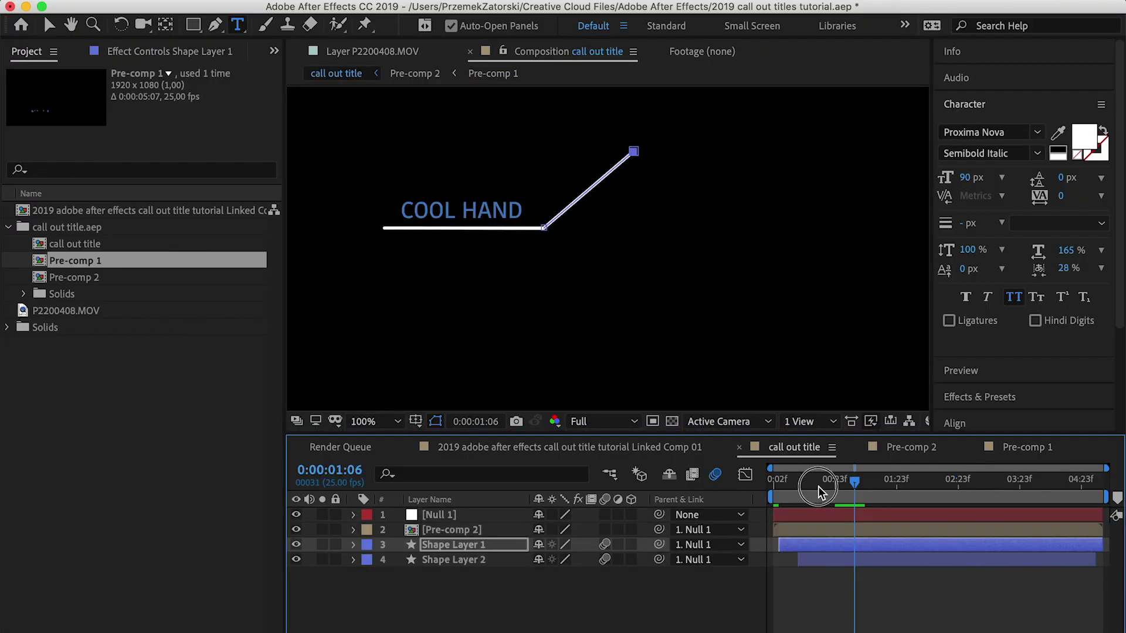
drag(818, 482, 786, 490)
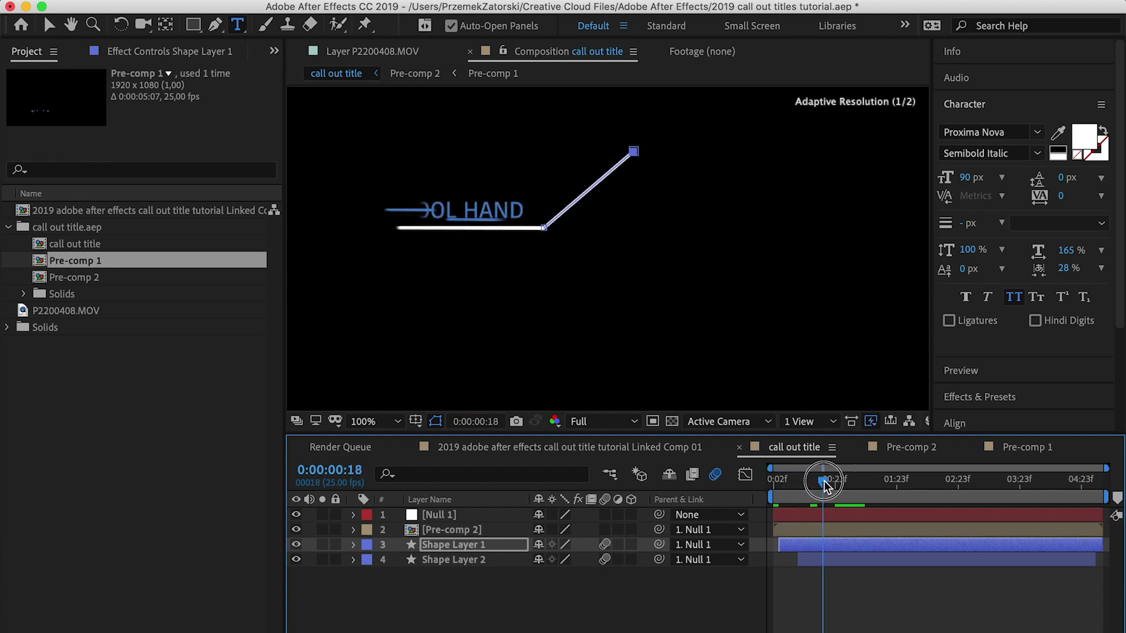
Step: Add the call out title comp to Linked Comp 01 between Null 1 and the footage, then preview
drag(838, 484, 847, 484)
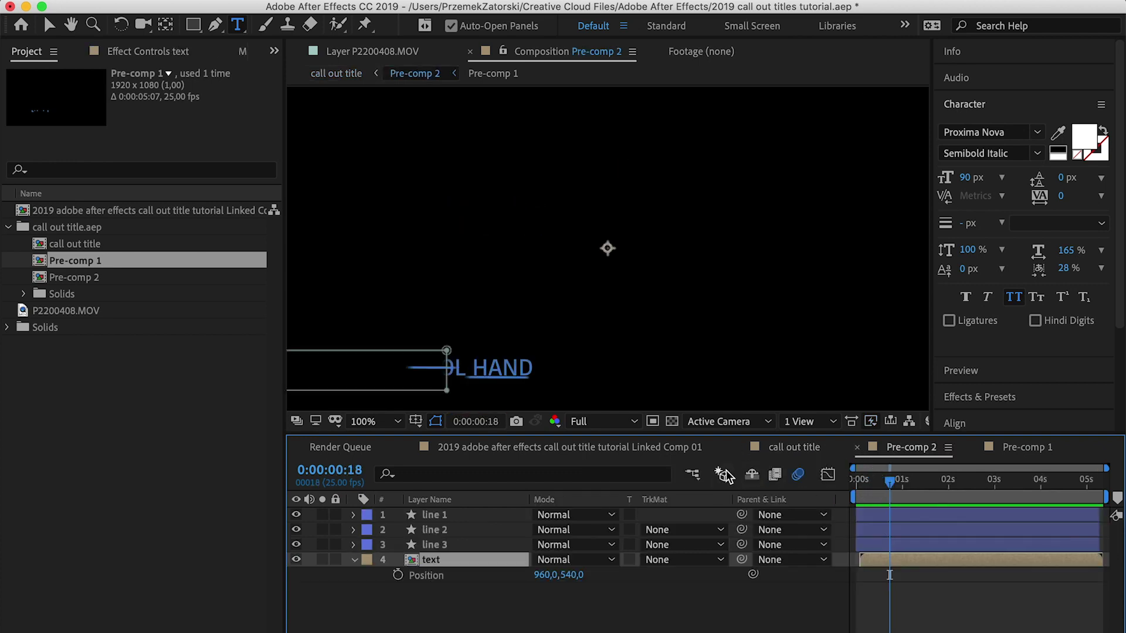
click(653, 455)
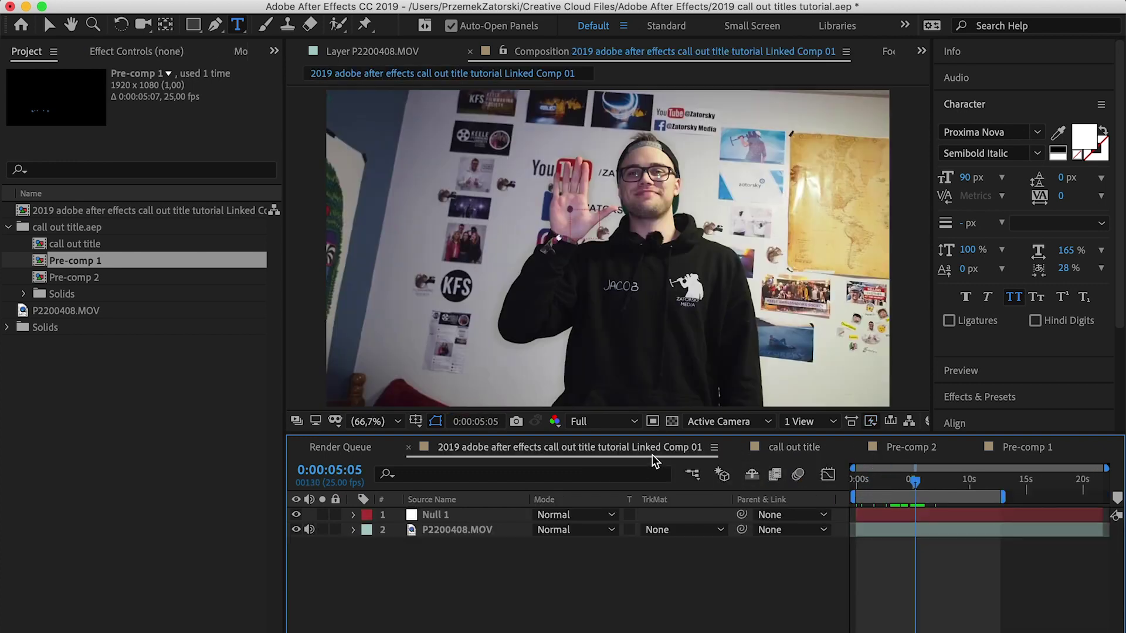
click(103, 246)
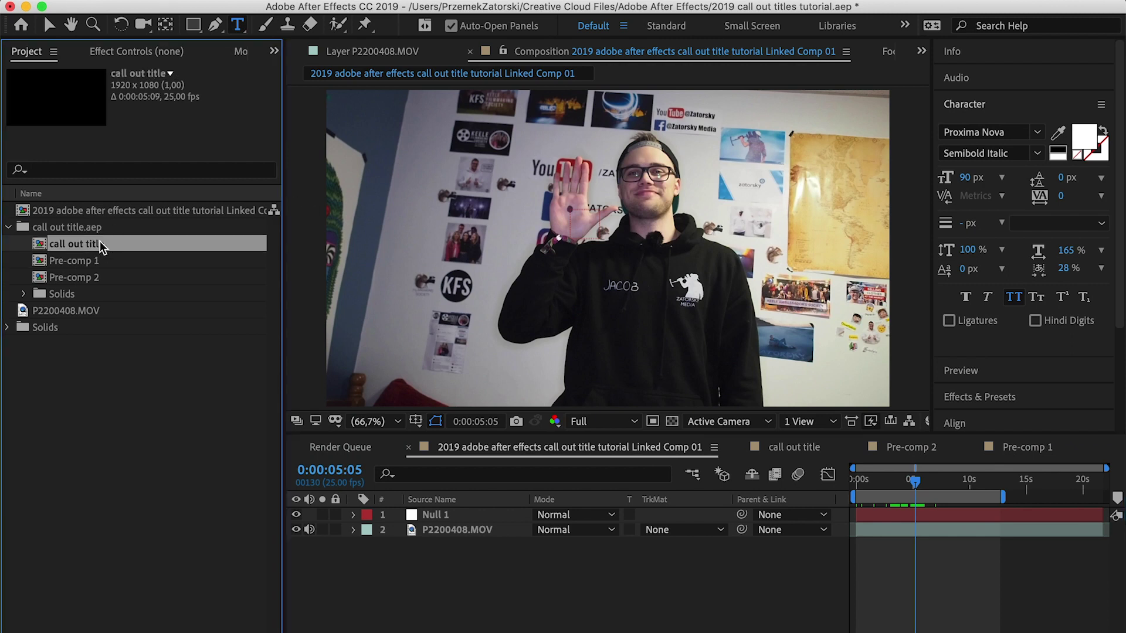
drag(97, 245, 472, 559)
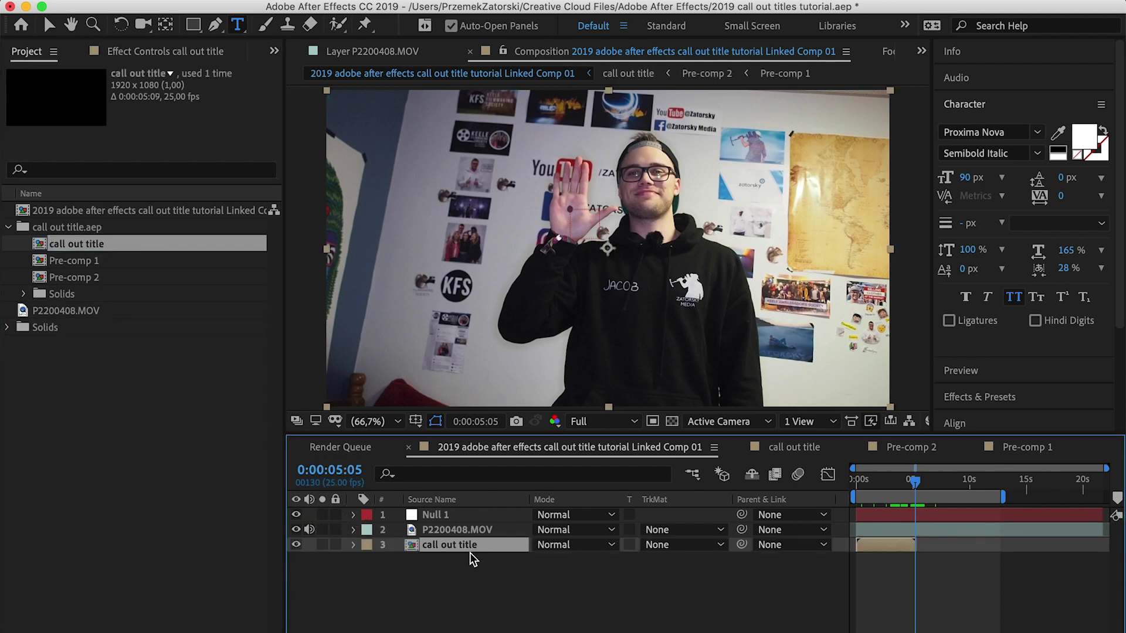
drag(456, 521, 461, 530)
key(v)
key(Home)
key(space)
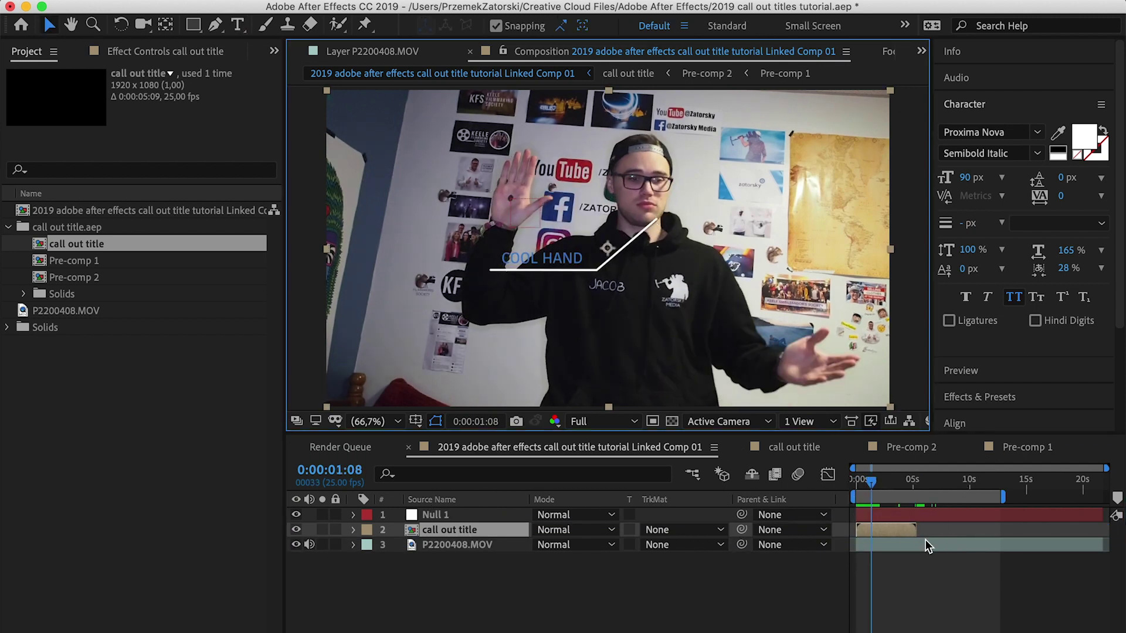
Step: Scale the call out title to 125%, point its line at the palm, and parent it to Null 1
click(886, 533)
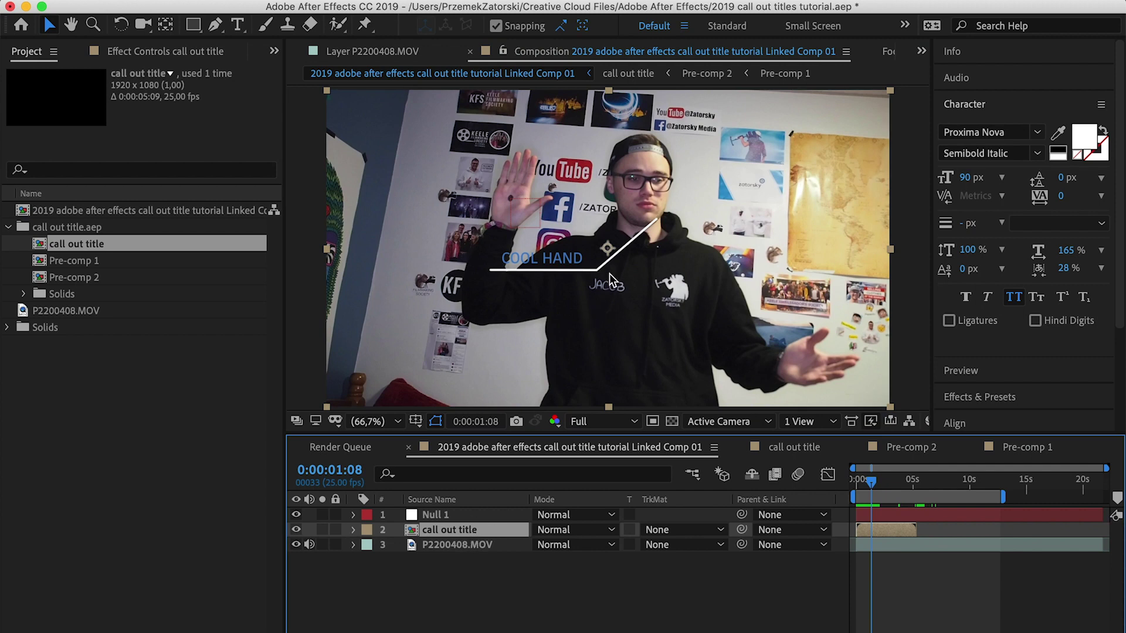
drag(610, 273, 462, 254)
key(s)
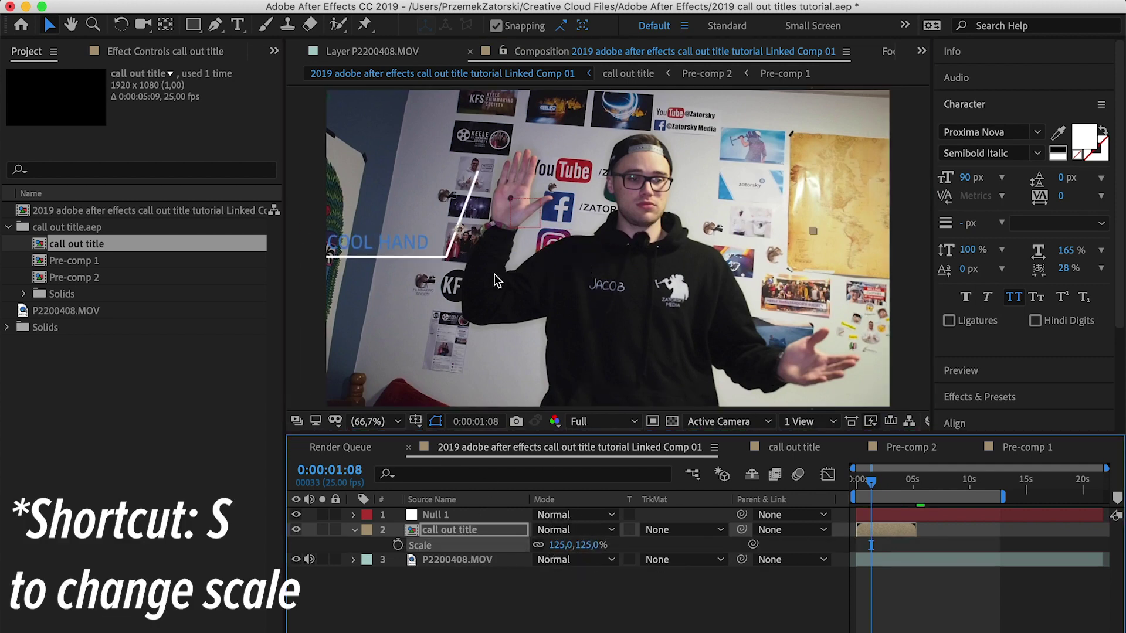
drag(448, 253, 481, 285)
click(527, 520)
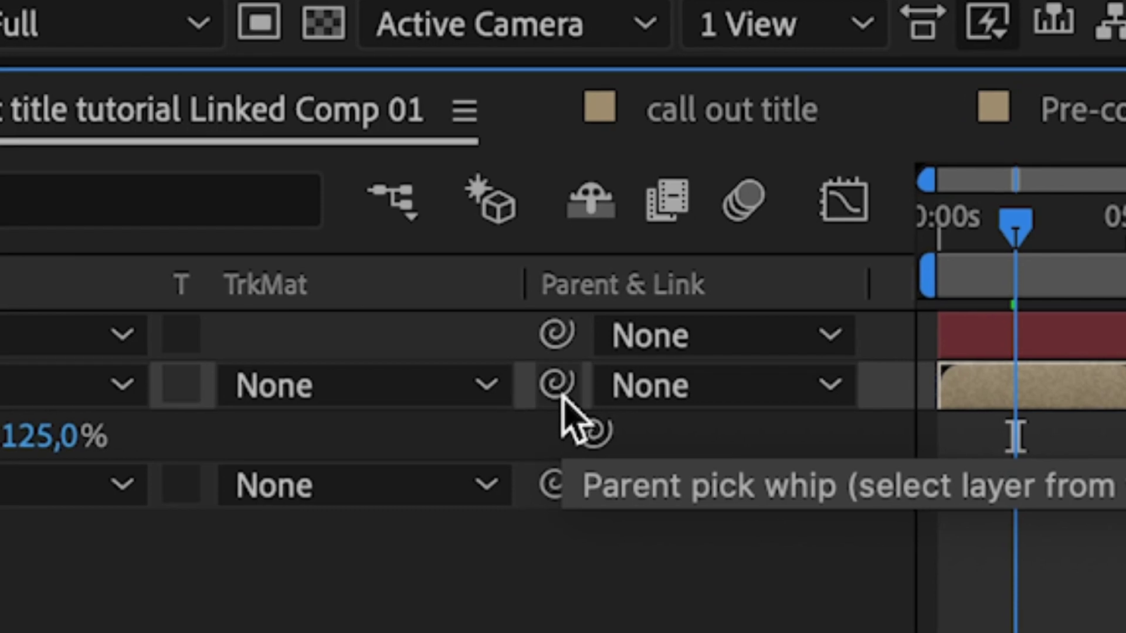
click(742, 531)
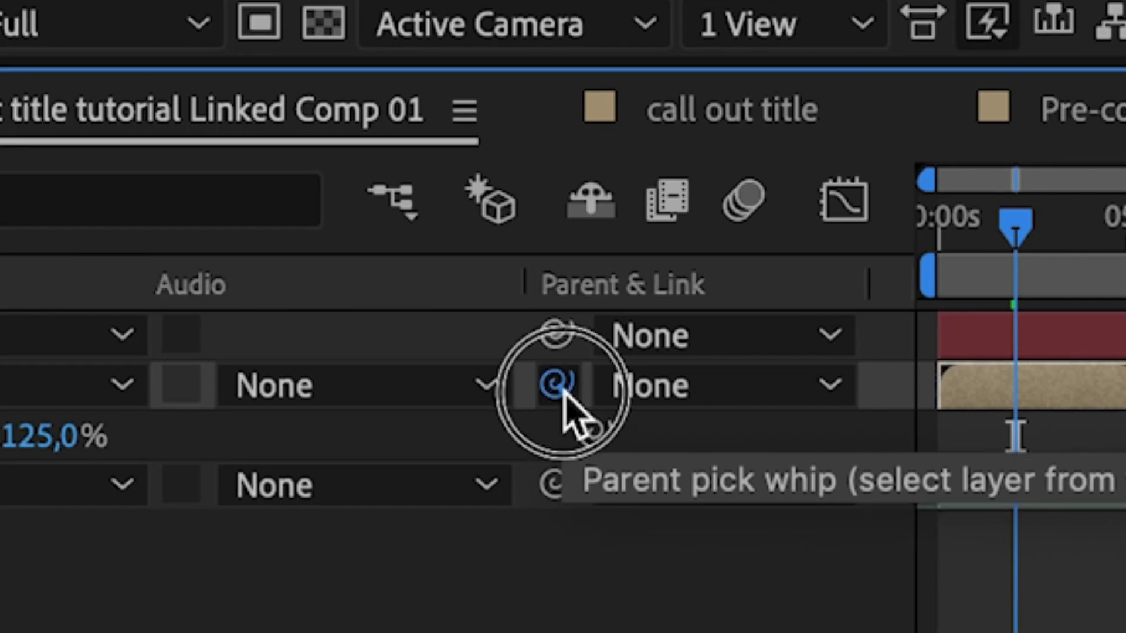
drag(564, 390, 414, 333)
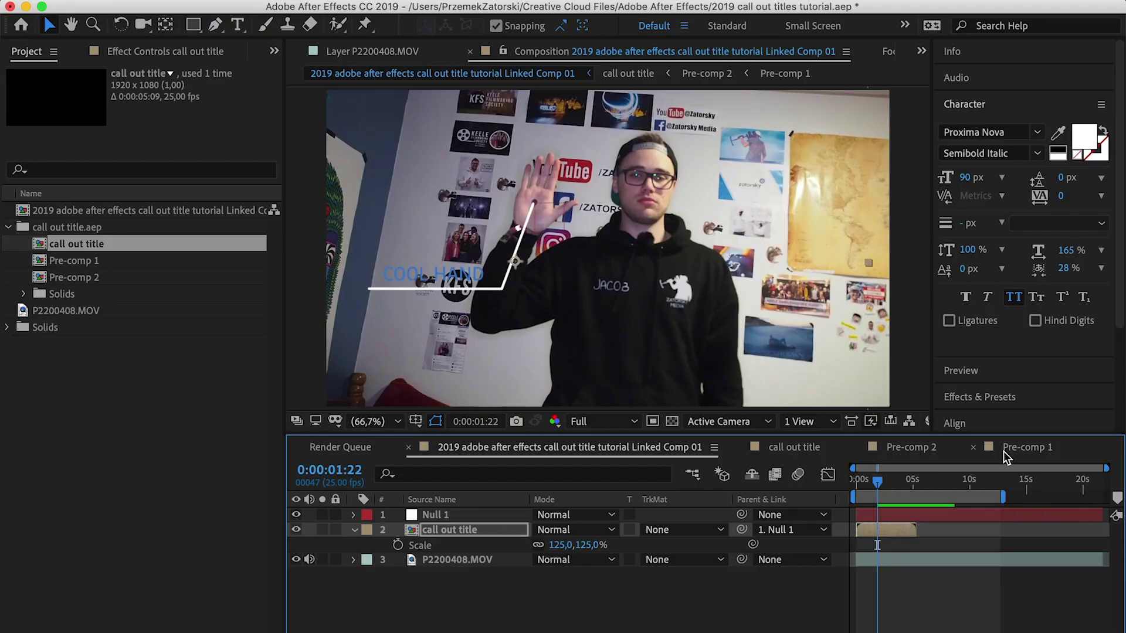
Step: Make the COOL HAND text white in Pre-comp 1 and go back to Linked Comp 01
click(1004, 451)
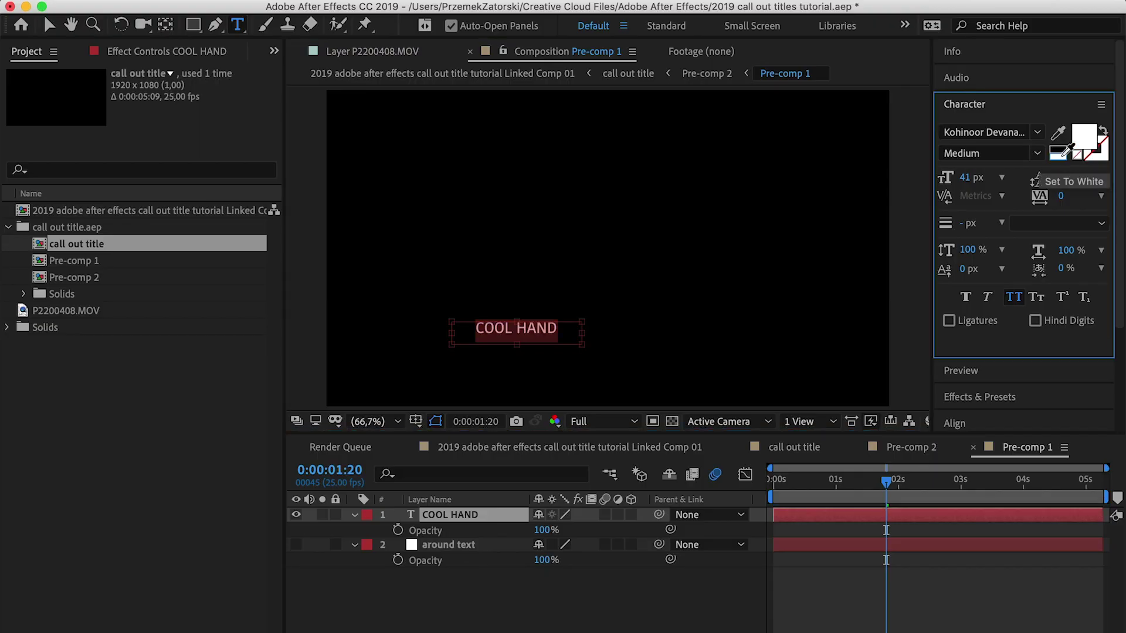
click(635, 449)
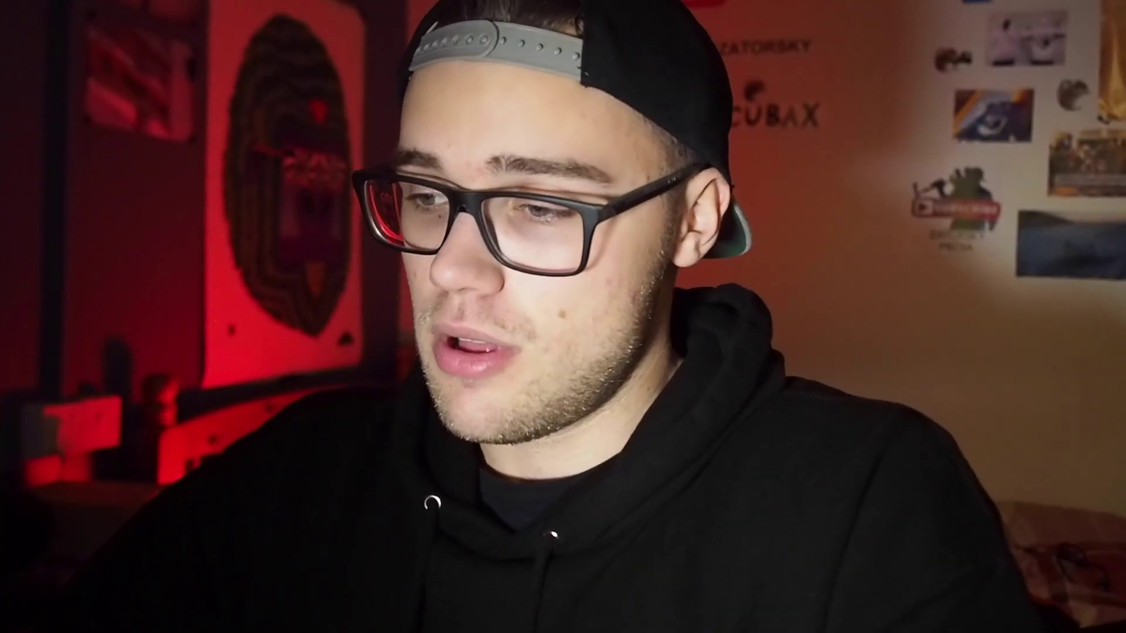
Step: Enable motion blur on the call out title layer and rewind to about 1 second 14 frames
key(v)
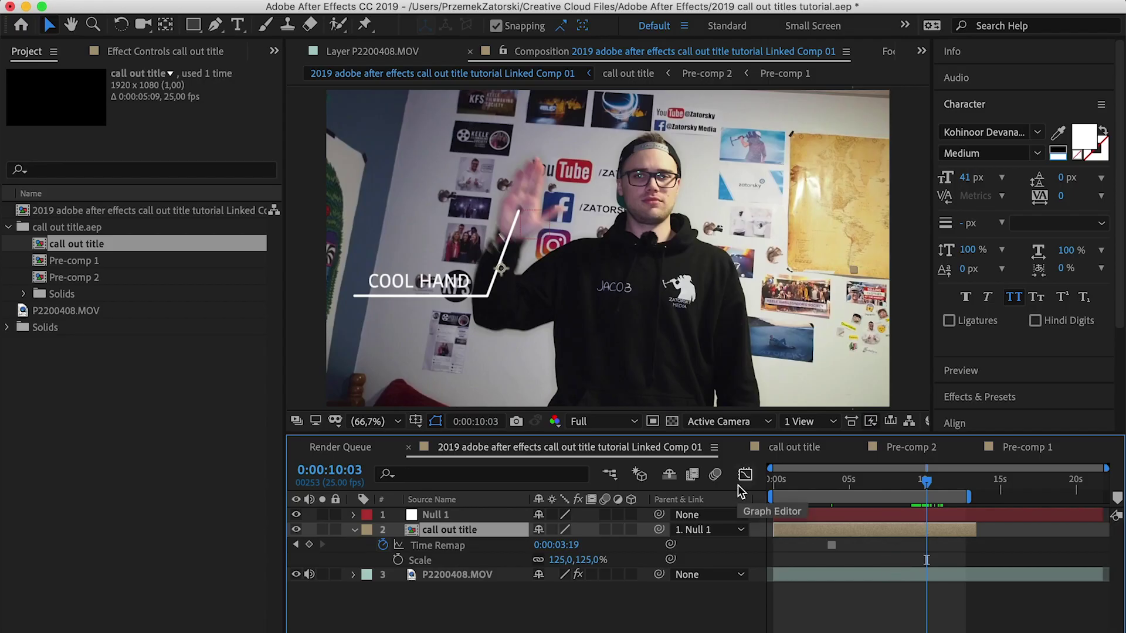
click(605, 530)
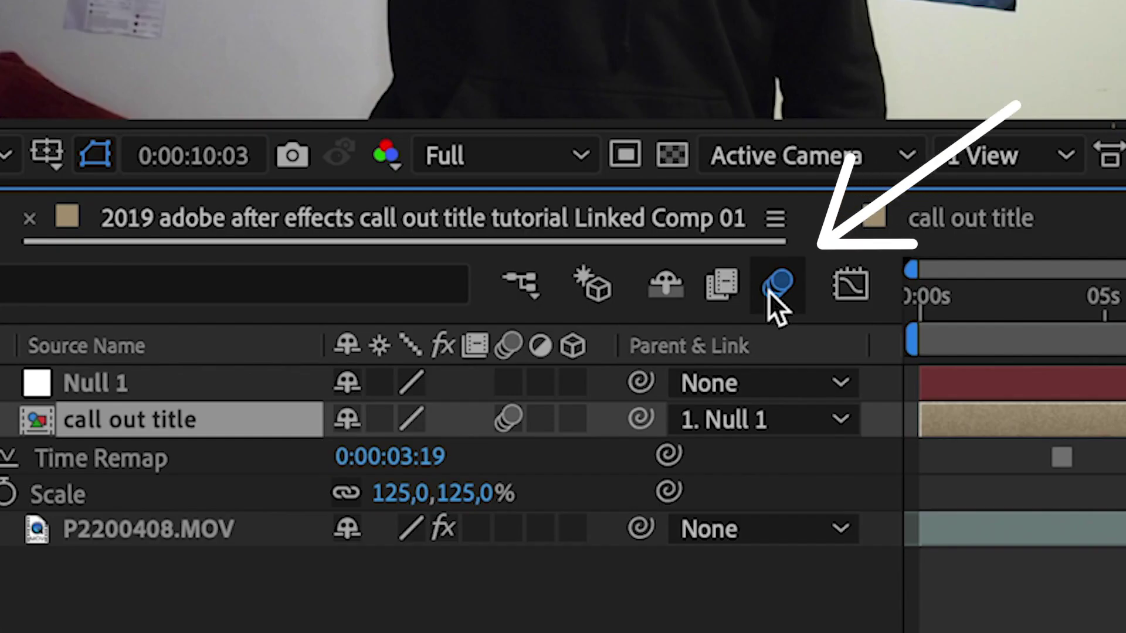
drag(927, 480, 776, 486)
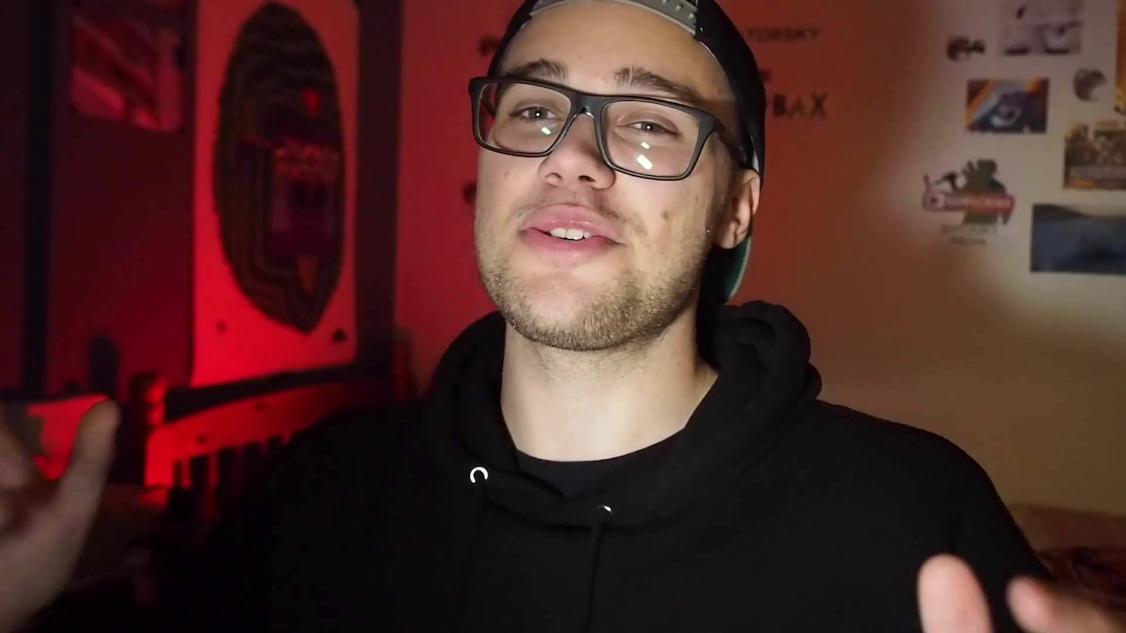